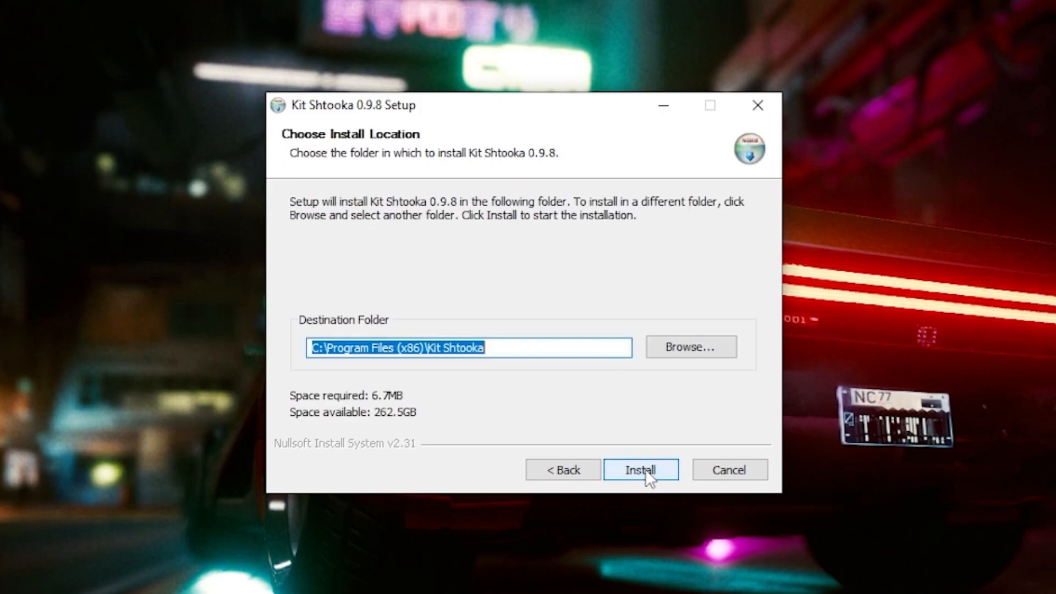
Step: Install Kit Shtooka 0.9.8 in C:\Program Files (x86)\Kit Shtooka and finish the setup with the option to run the program
left_click(650, 470)
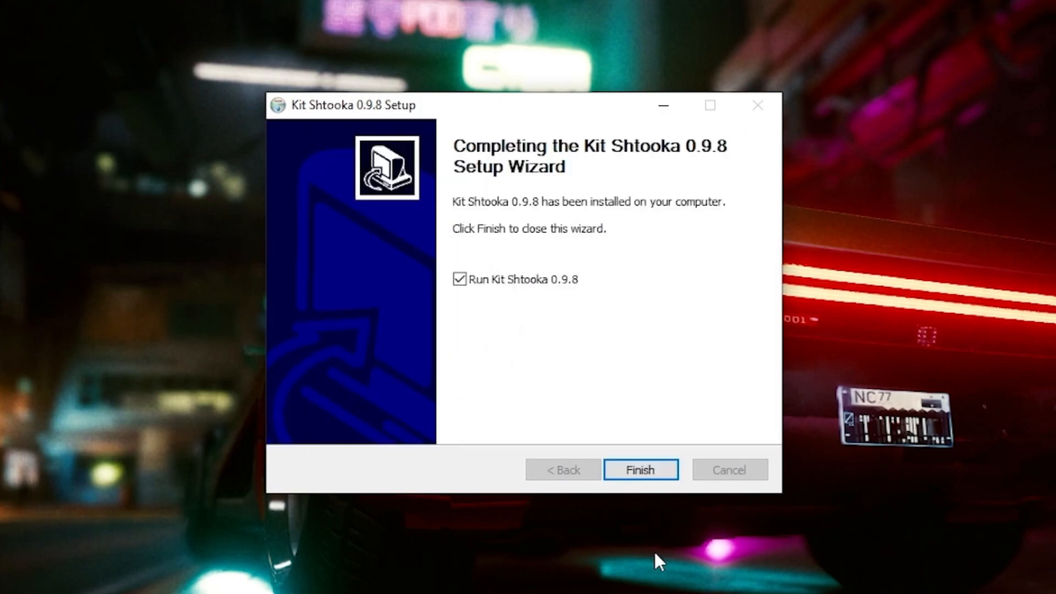
left_click(642, 469)
left_click_drag(189, 0, 524, 144)
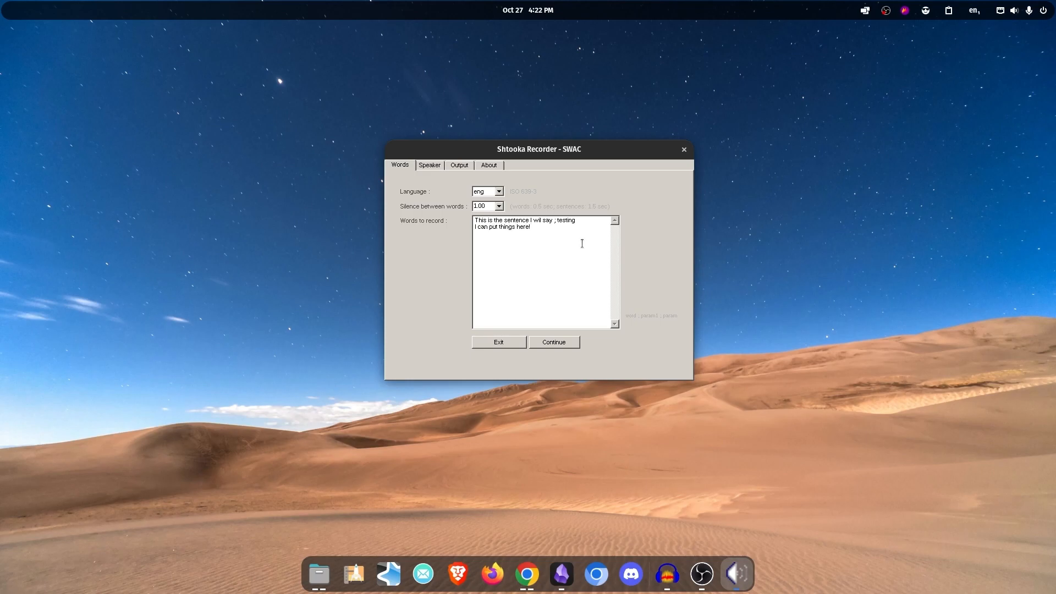
Step: Add "This is a new line" as a separate line in the words to record
key("Return")
type("This is a new line")
Step: Switch to the Shtooka Prep Spreadsheet, copy cells A2:E22, and paste them into the words to record in Shtooka Recorder
key("alt+Tab")
left_click_drag(88, 172, 216, 407)
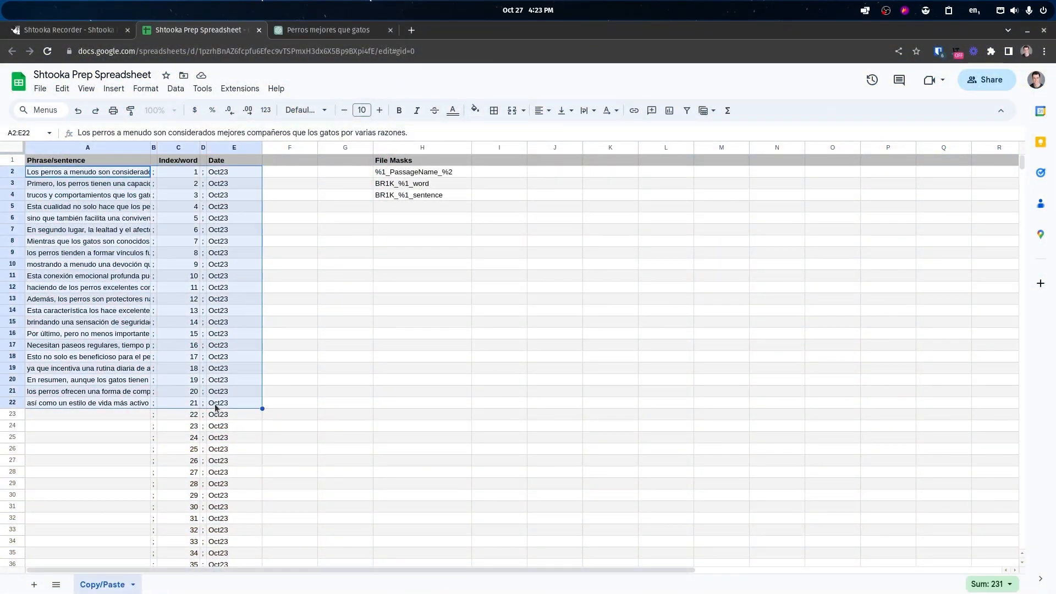
key("alt+Tab")
key("ctrl+v")
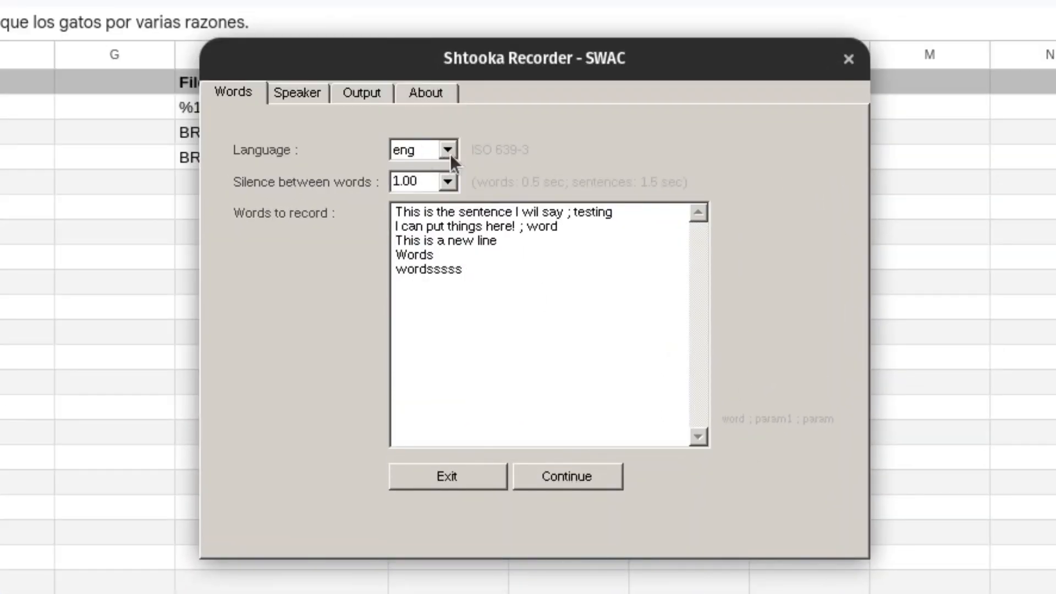
Step: Look through the available language codes and the options for silence between words without changing either setting
left_click(448, 150)
scroll(435, 232, "down", 6)
scroll(446, 264, "up", 10)
scroll(456, 385, "down", 10)
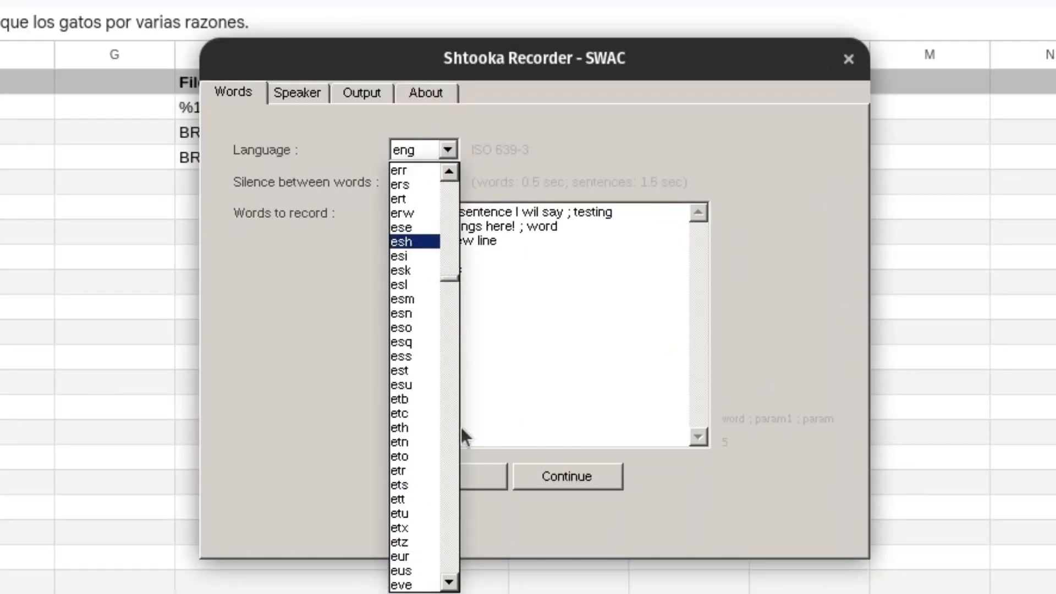
scroll(453, 518, "down", 8)
scroll(450, 544, "down", 15)
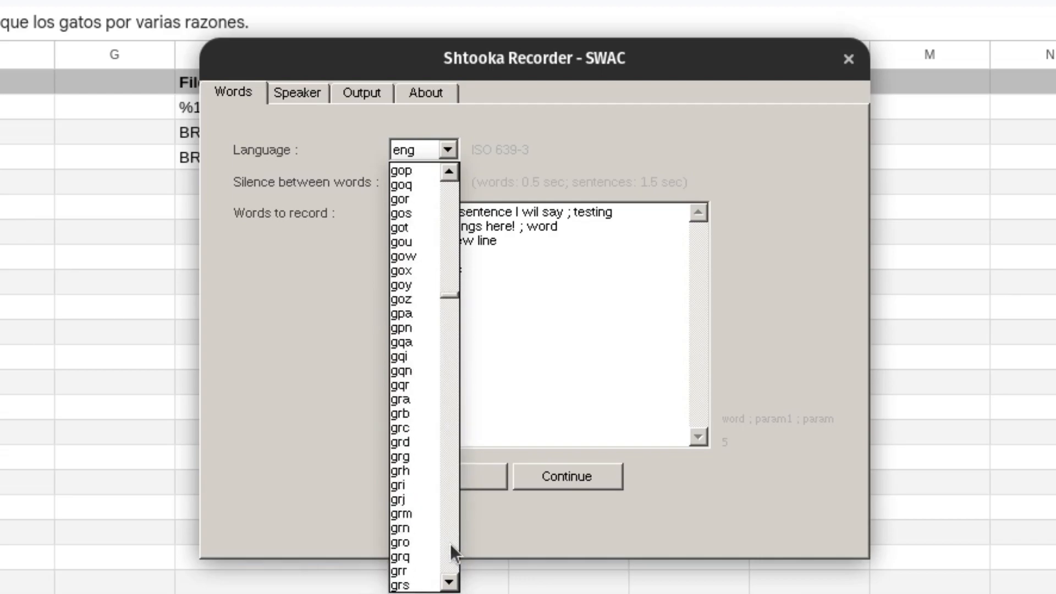
left_click(306, 355)
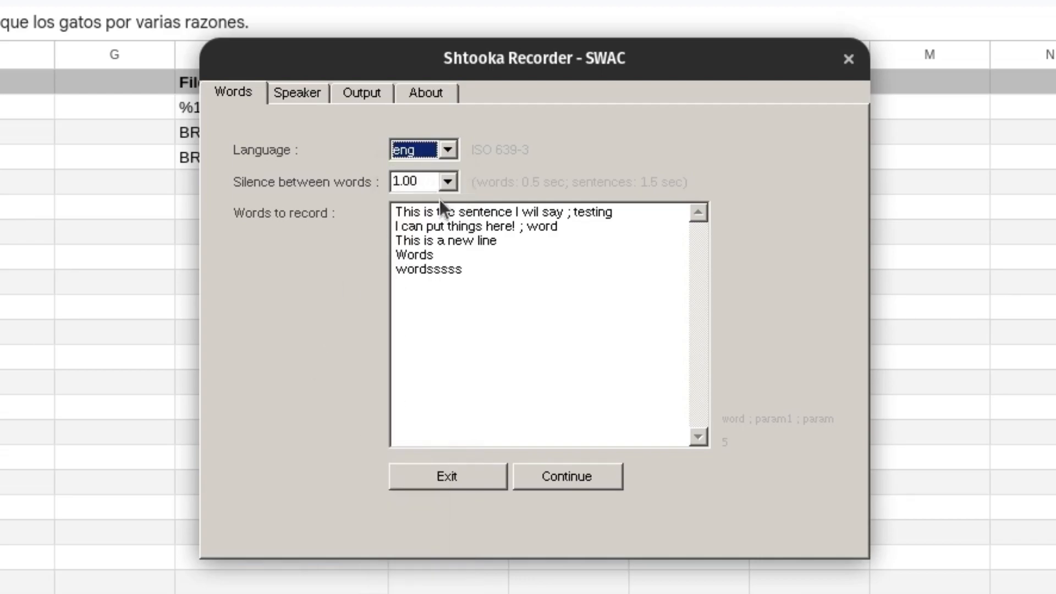
left_click(448, 181)
left_click(448, 181)
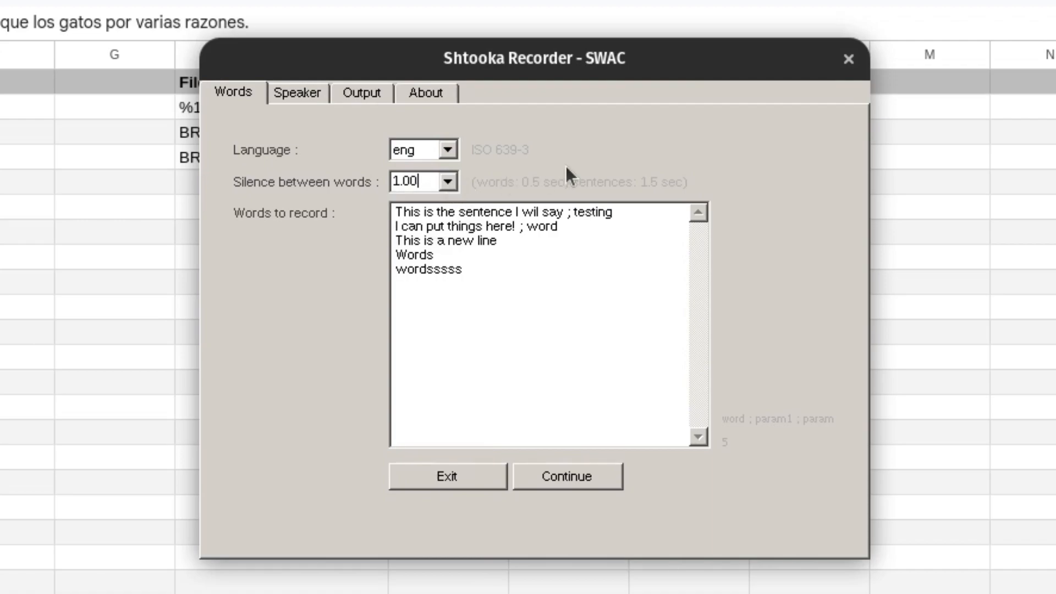
Step: Fill in the speaker's name in the speaker details
left_click(302, 93)
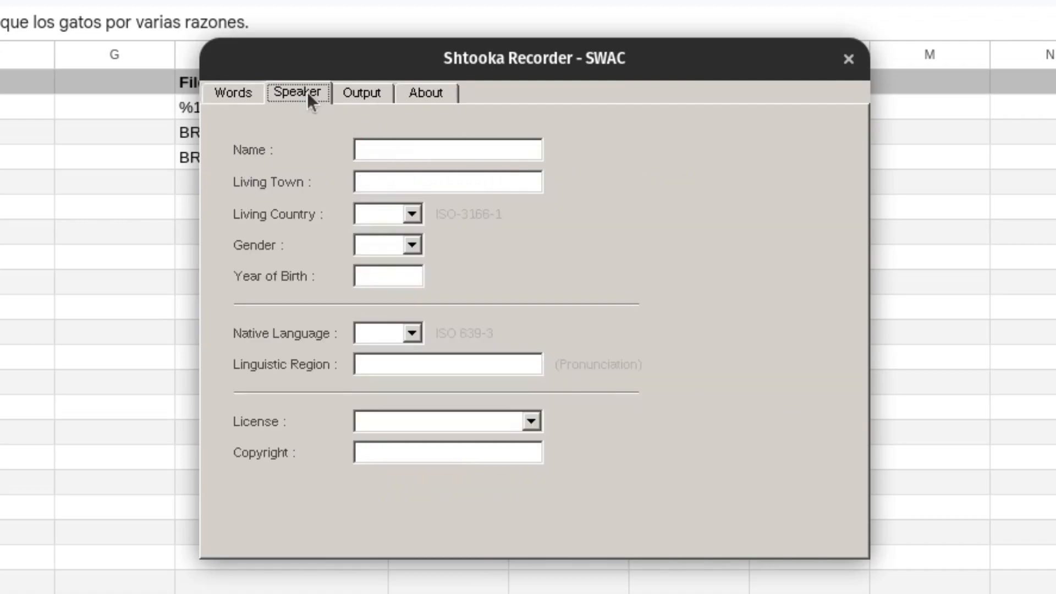
left_click(387, 141)
type("Rumplestis")
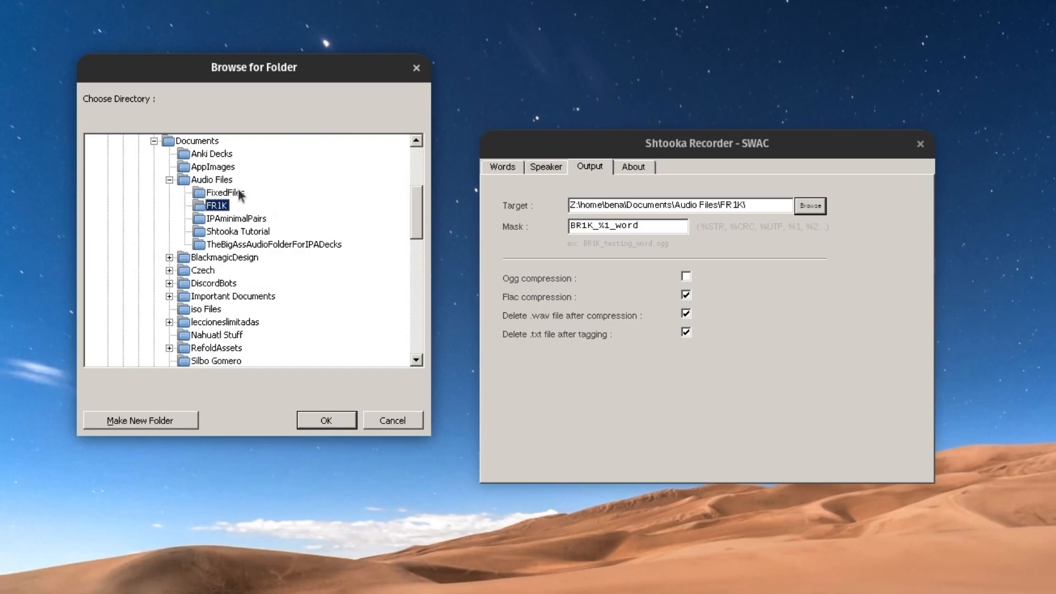
Step: Set the output target to the Shtooka Tutorial folder inside Audio Files
left_click(219, 193)
left_click(221, 235)
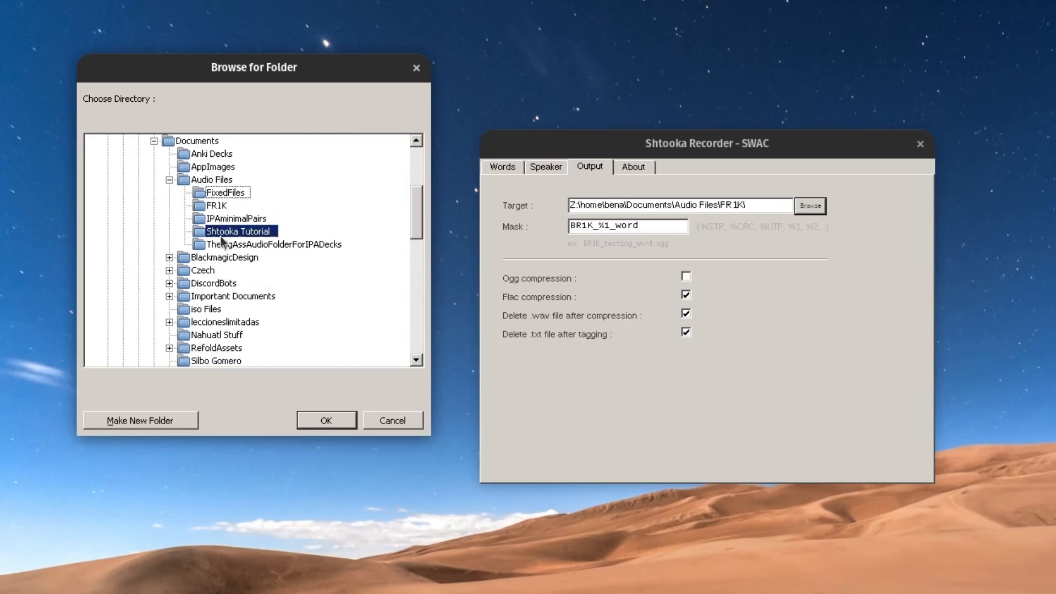
left_click(337, 424)
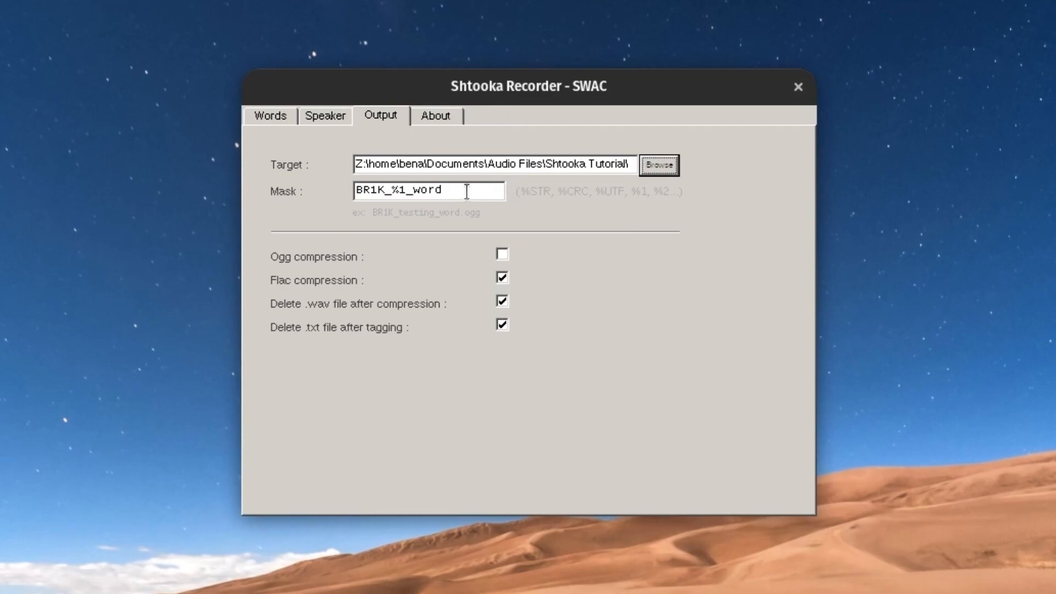
Step: Compare the output file-name mask with the parameter after the semicolon in the first line of the word list
left_click_drag(466, 191, 250, 191)
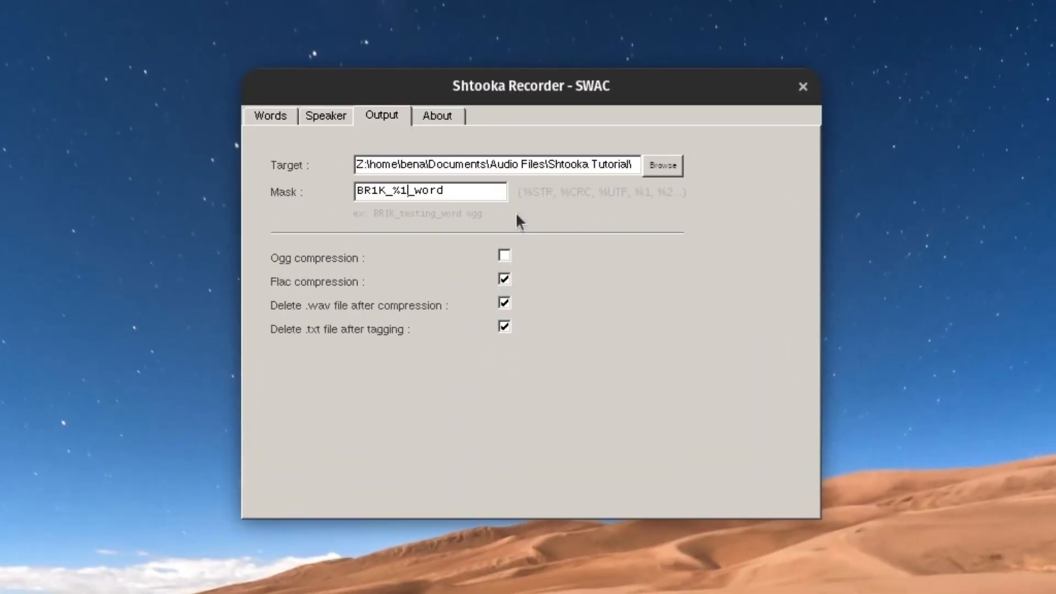
left_click(271, 112)
mouse_move(568, 221)
left_mouse_down()
mouse_move(546, 221)
mouse_move(568, 220)
left_mouse_up()
left_click(559, 231)
left_click(591, 227)
left_click(388, 114)
left_click(272, 116)
Step: Delete everything after "This is the sentence I wil say" in the word list and check the mask's example file name
left_click_drag(486, 292, 562, 220)
key("BackSpace")
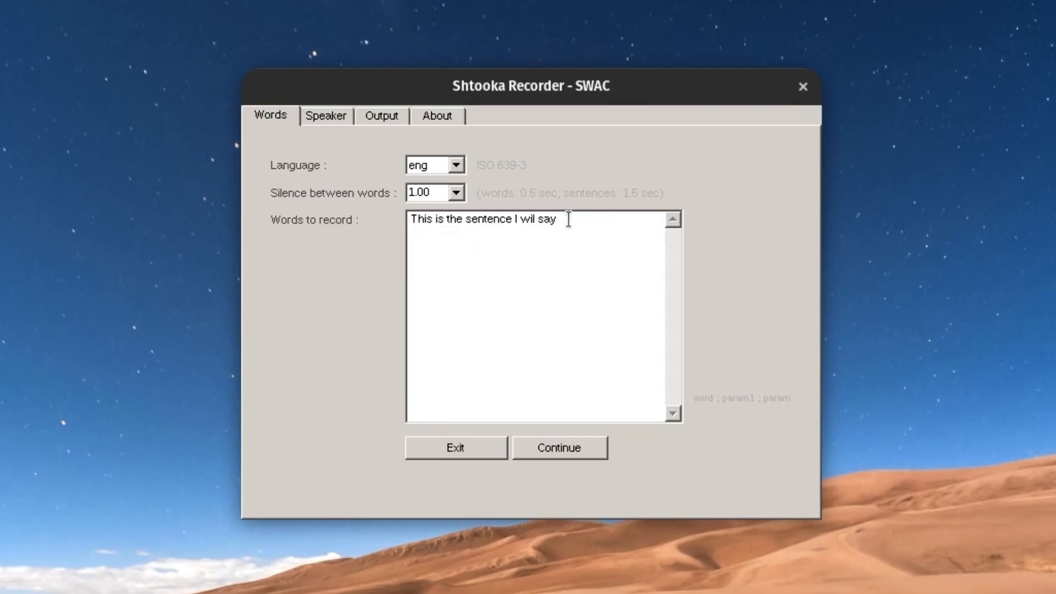
left_click(384, 117)
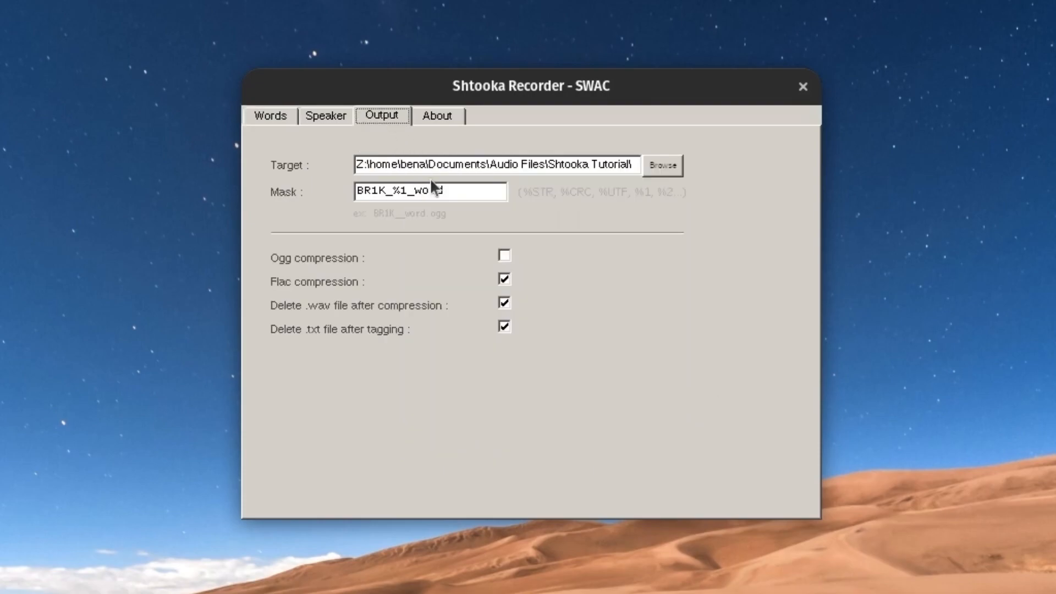
Step: Change the output mask to BR1K_%STR_word so that file names use the sentence itself
left_click(402, 190)
type("1")
key("BackSpace")
type("STR")
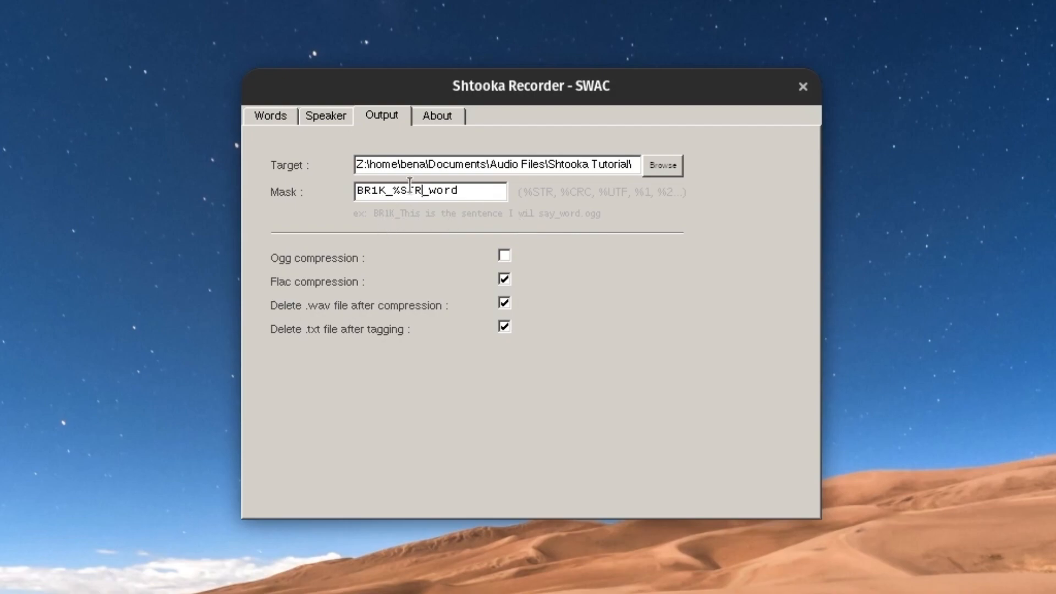
Step: Add "testing" back as the parameter of the sentence in the word list
left_click(286, 115)
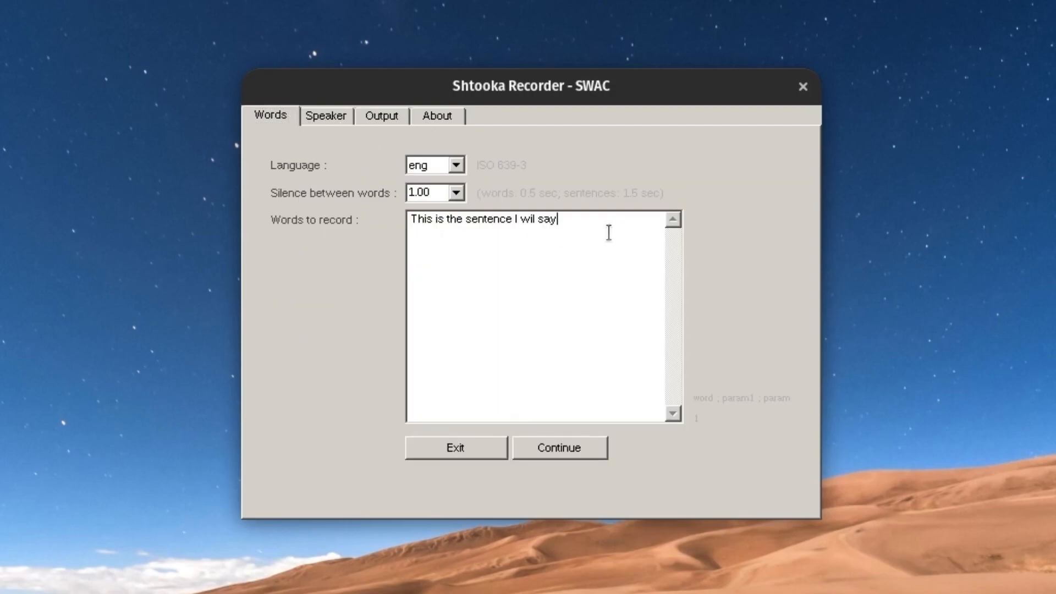
type("testing")
Step: Restore the output mask to BR1K_%1_word so that file names use the first parameter
left_click(372, 116)
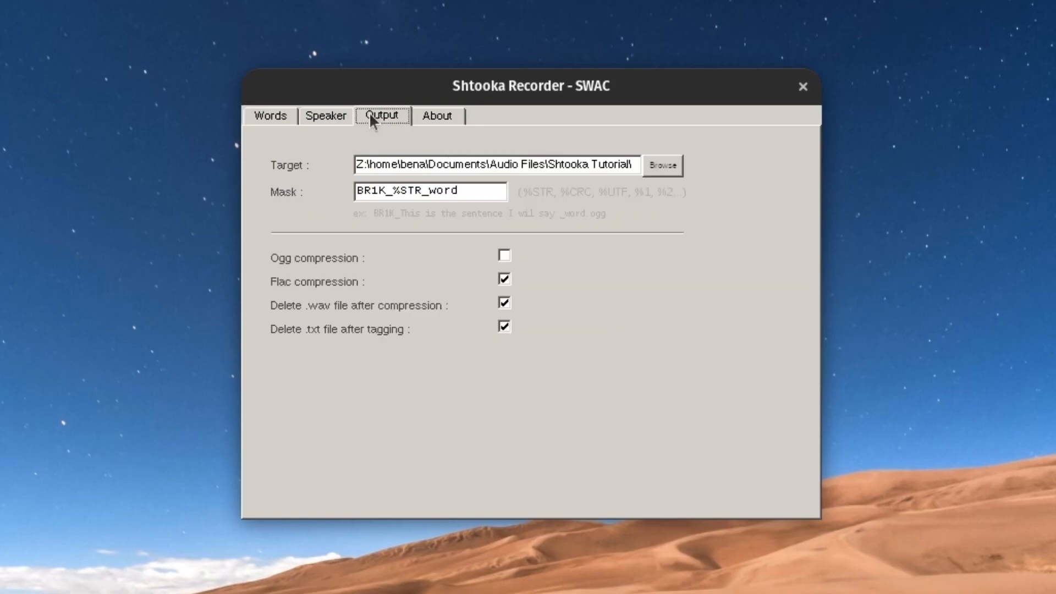
left_click(422, 191)
key("BackSpace")
key("BackSpace")
key("BackSpace")
type("1")
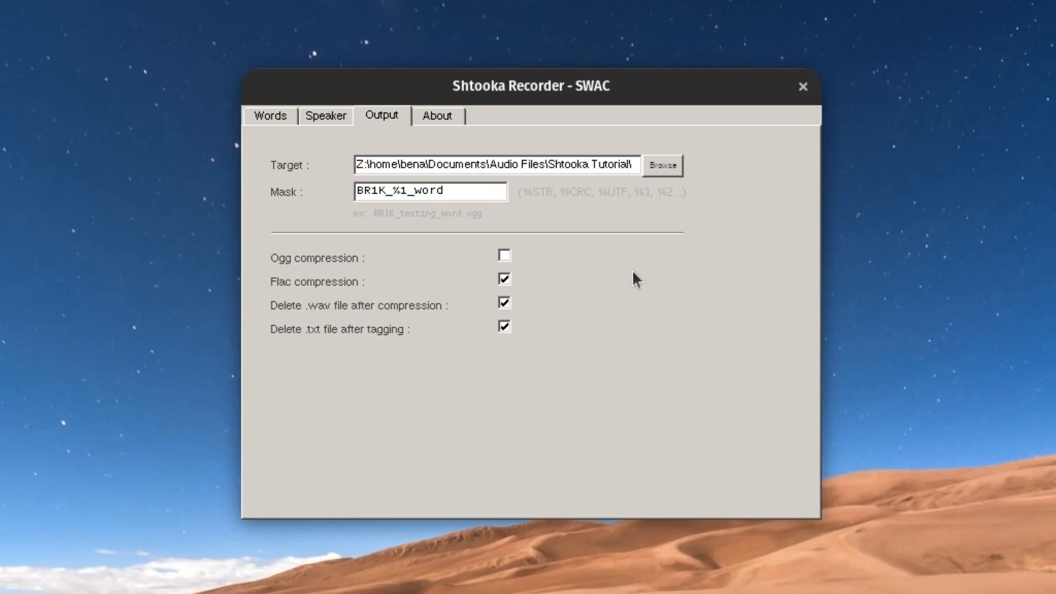
Step: Replace the whole word list with the copied spreadsheet rows and continue to the Word List Recorder
left_click(297, 111)
left_click(598, 265)
key("ctrl+shift+Left")
key("ctrl+a")
key("ctrl+v")
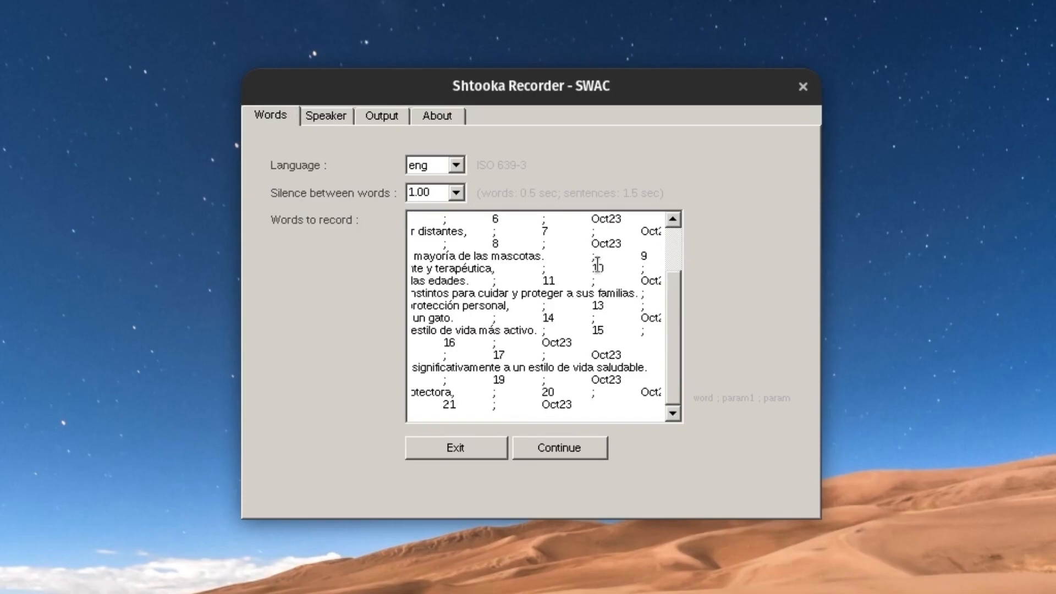
left_click(559, 447)
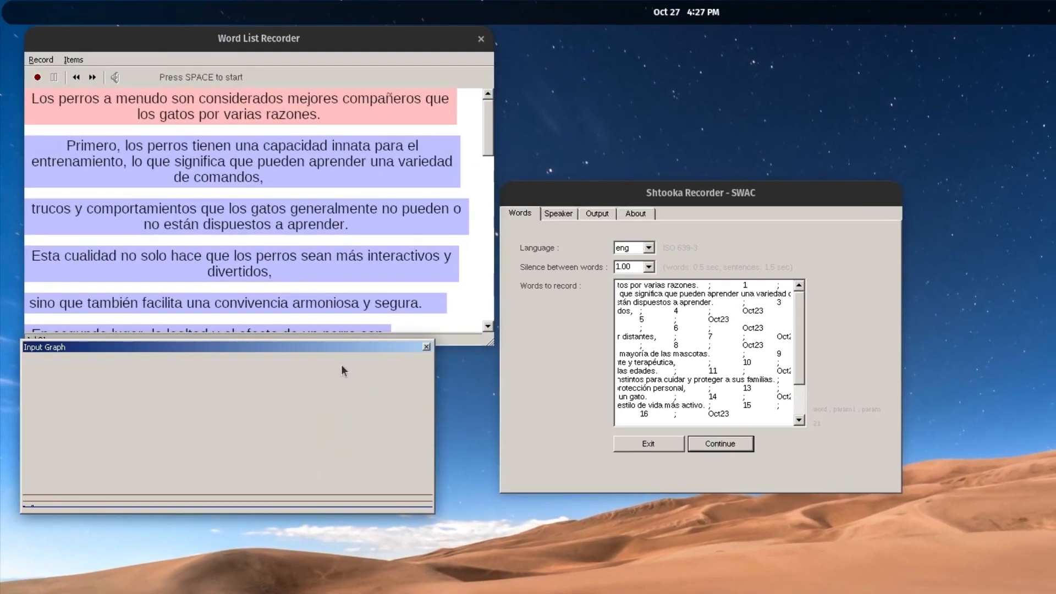
Step: Arrange the windows with the Shtooka Recorder beside the Word List Recorder and the Input Graph below the sentence list
left_click_drag(564, 194, 593, 40)
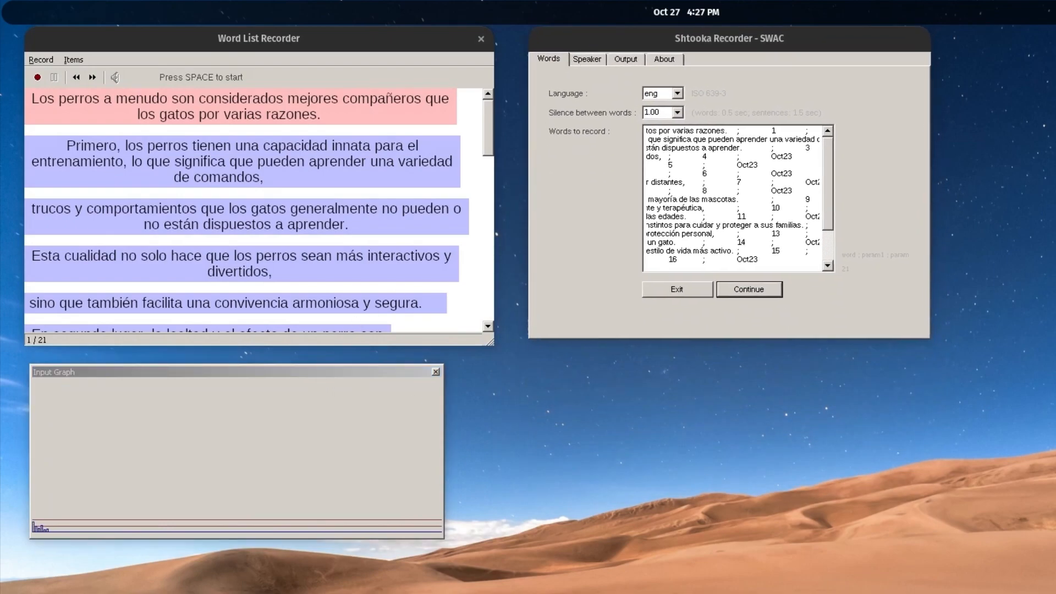
left_click_drag(271, 373, 276, 404)
left_click_drag(267, 353, 259, 401)
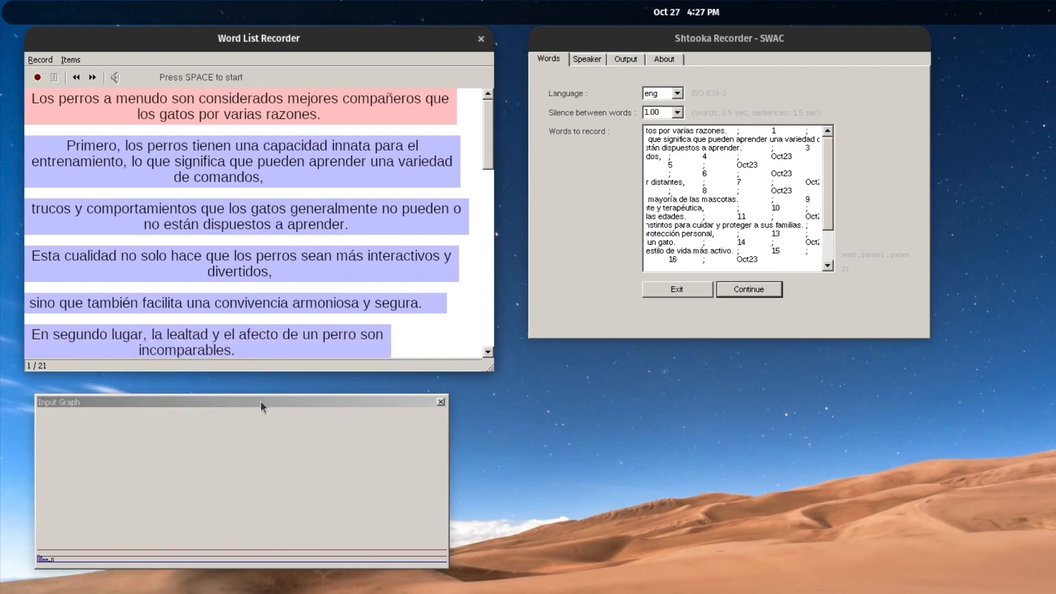
Step: Open the recording settings of the Word List Recorder
left_click(41, 59)
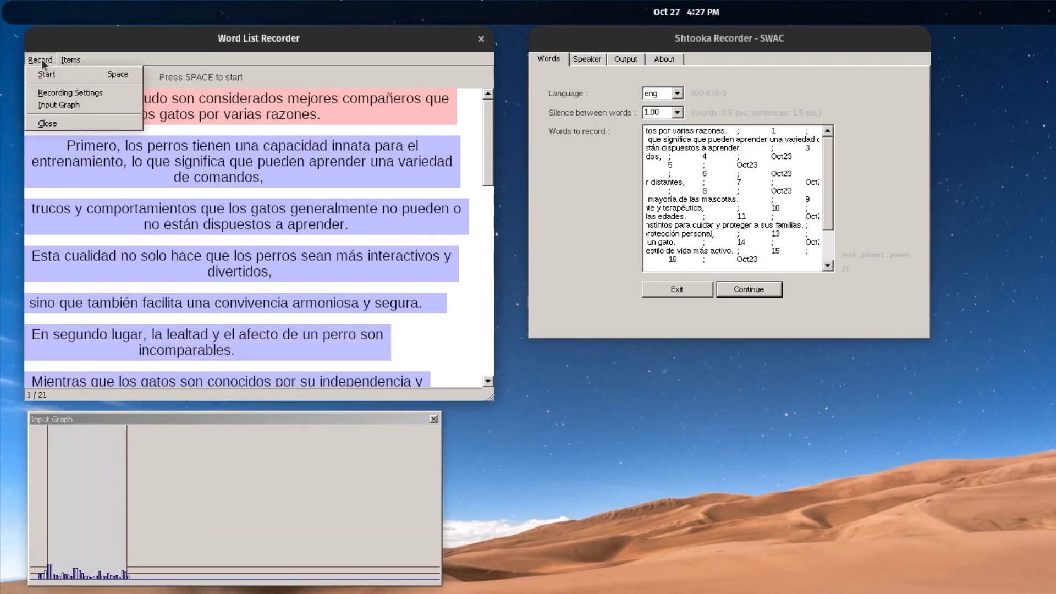
left_click(50, 92)
left_click_drag(505, 321, 602, 374)
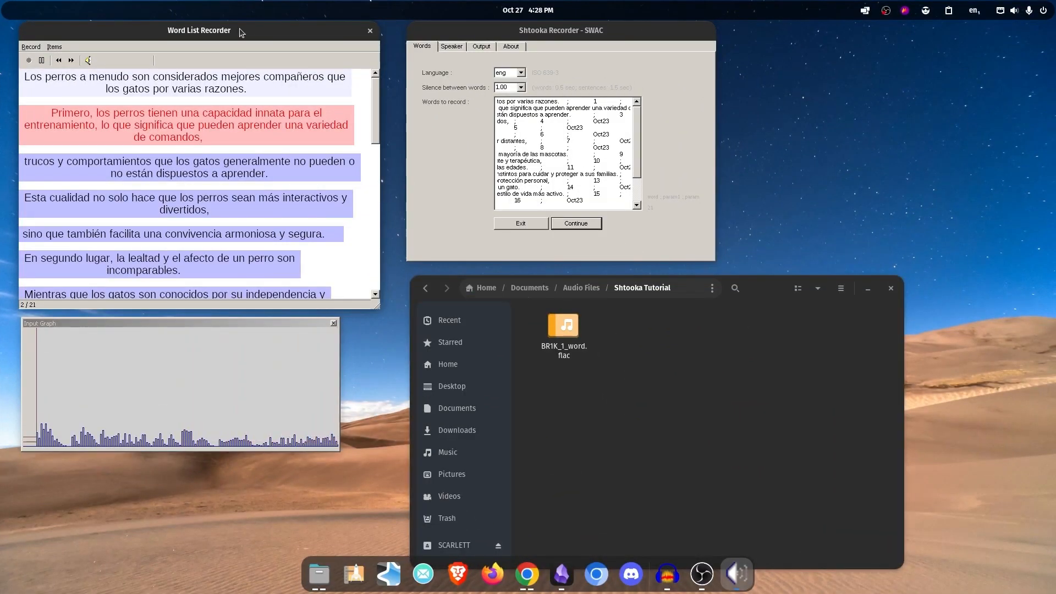
Step: Select the second sentence, starting "Primero, los perros", in the Word List Recorder to record it again
left_click(255, 118)
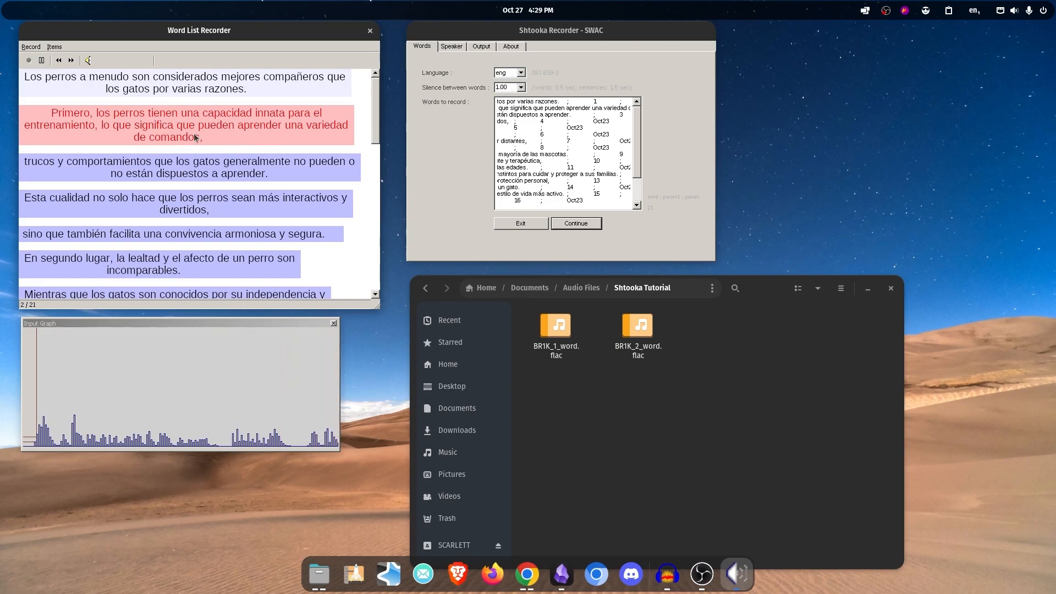
left_click(220, 132)
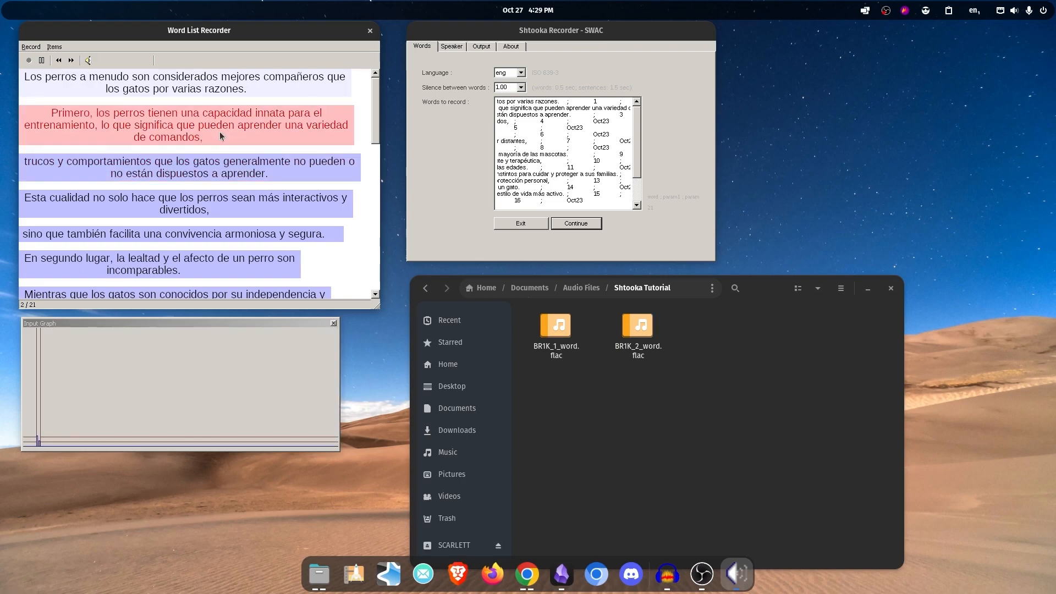